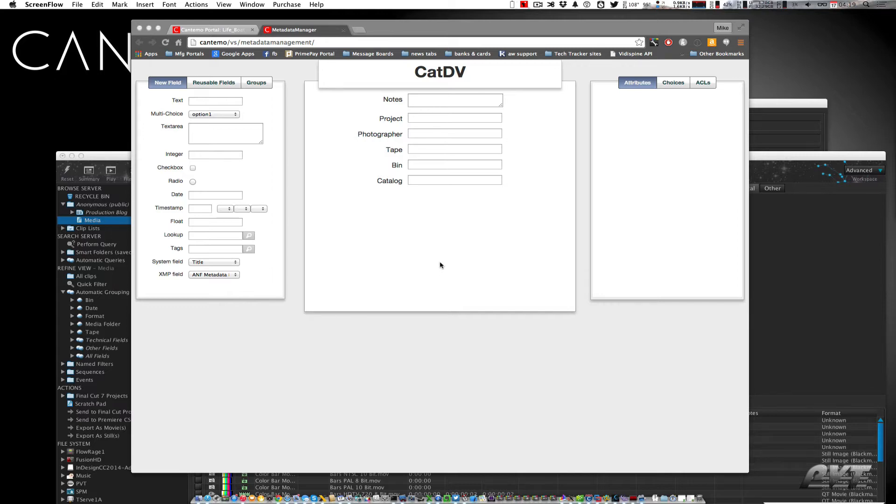
# Inspect the attributes and field IDs of the Notes and Photographer fields in the CatDV metadata group
pyautogui.click(495, 240)
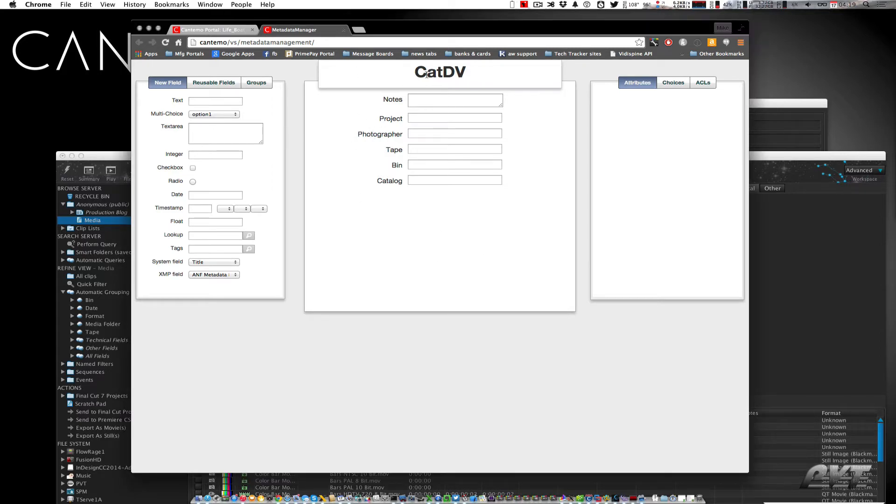
pyautogui.click(386, 103)
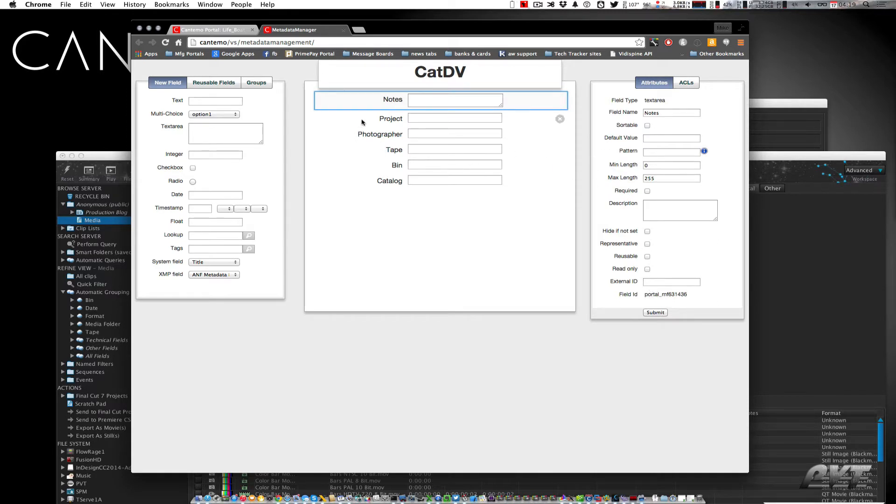
pyautogui.click(383, 122)
pyautogui.click(386, 135)
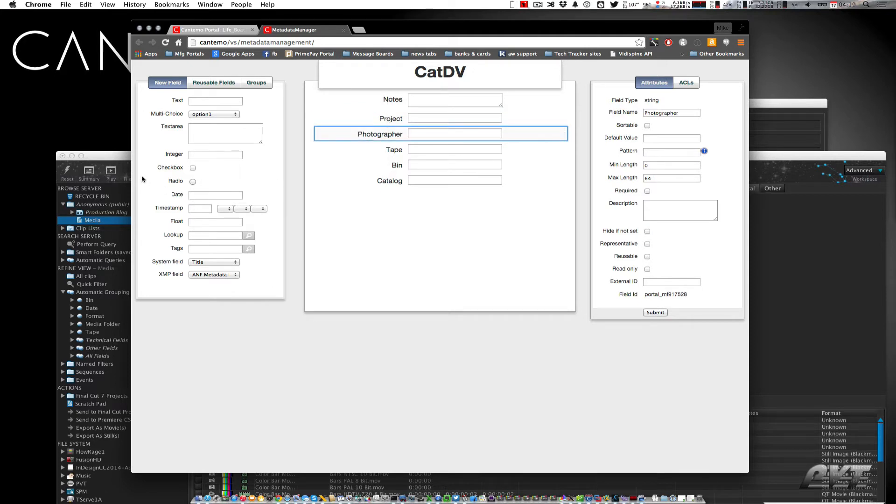
# Switch to CatDV, select the Bars HDTV 1080 8 bit.mov clip and view its Log Notes fields
pyautogui.click(113, 161)
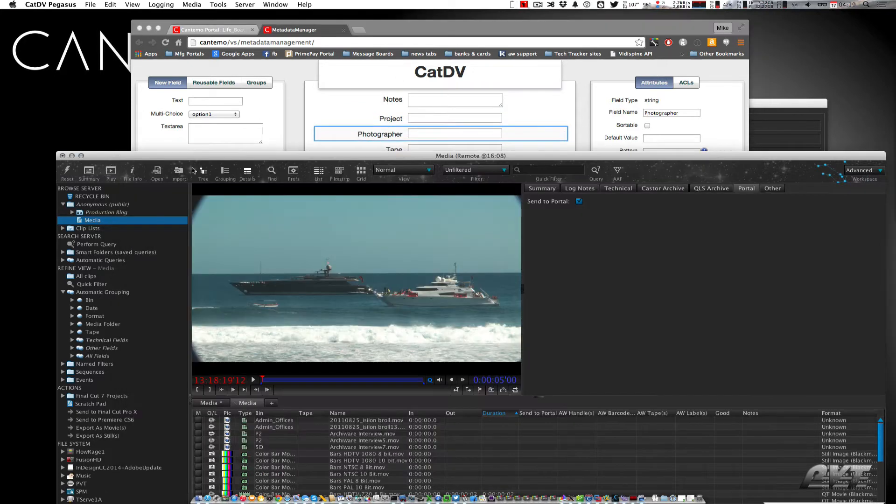
pyautogui.click(359, 453)
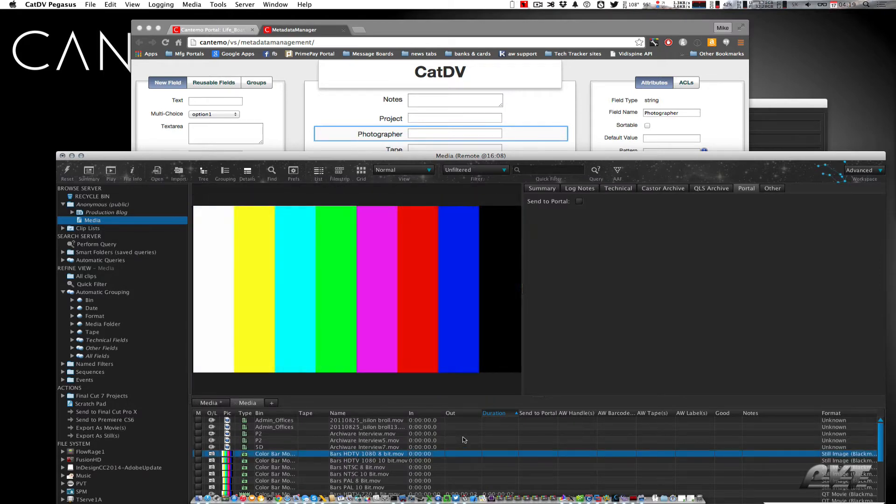
pyautogui.click(577, 191)
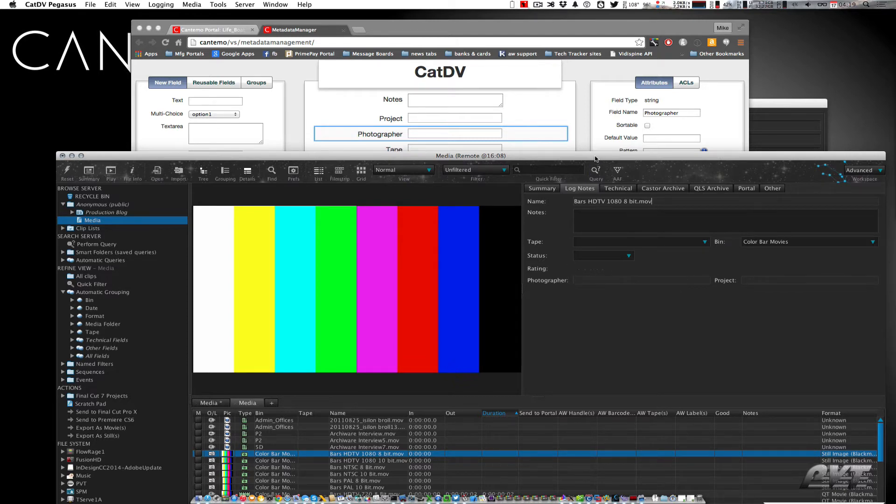
pyautogui.moveTo(595, 157); pyautogui.dragTo(585, 203)
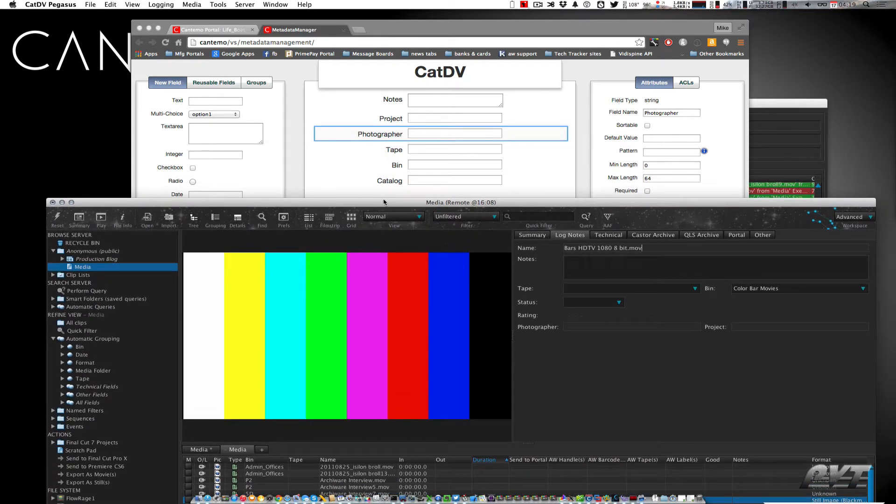
pyautogui.moveTo(393, 202); pyautogui.dragTo(381, 25)
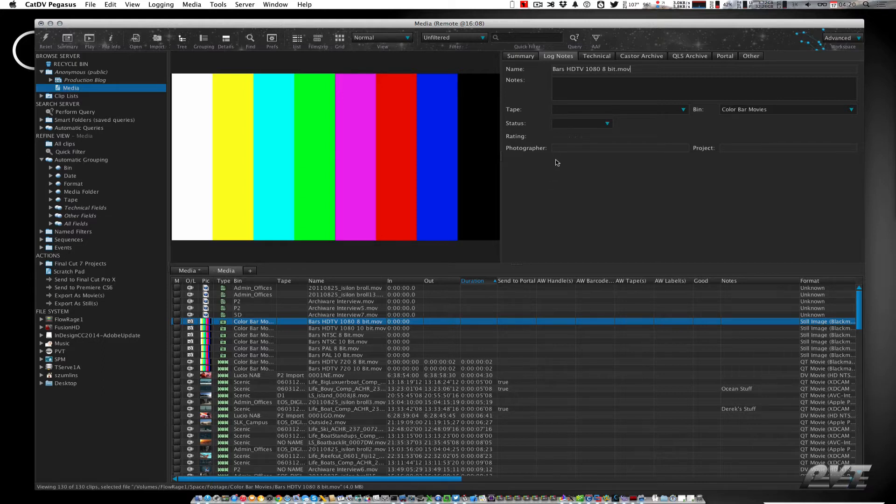
pyautogui.moveTo(587, 32); pyautogui.dragTo(602, 91)
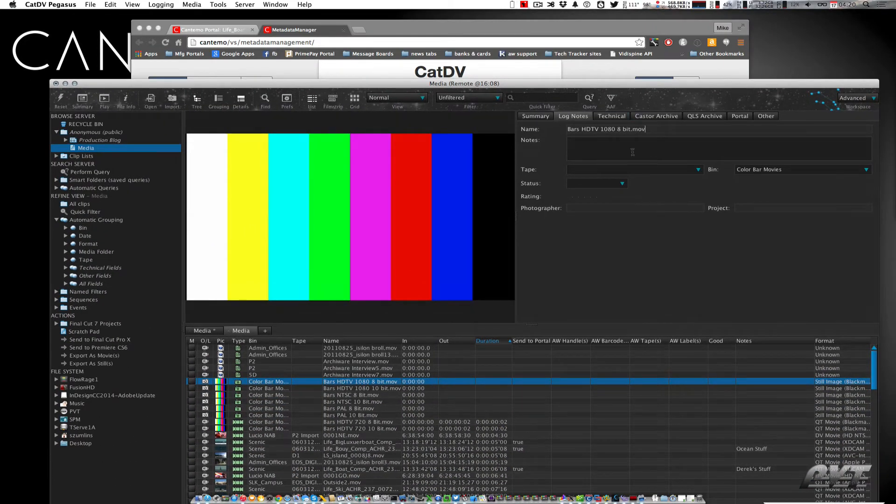
pyautogui.click(86, 3)
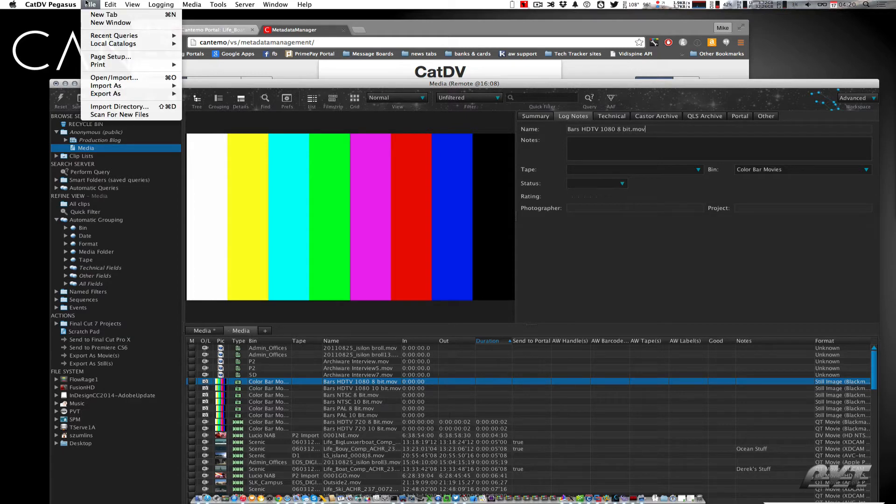
pyautogui.moveTo(101, 94)
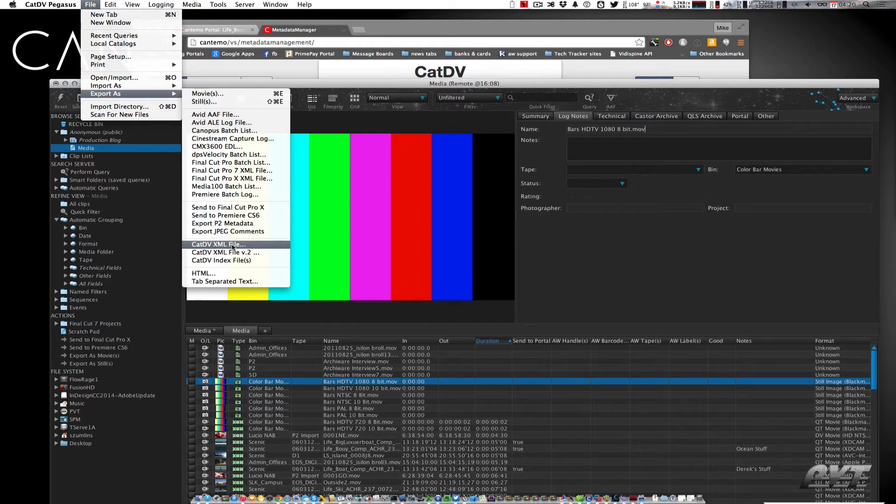
pyautogui.press('Escape')
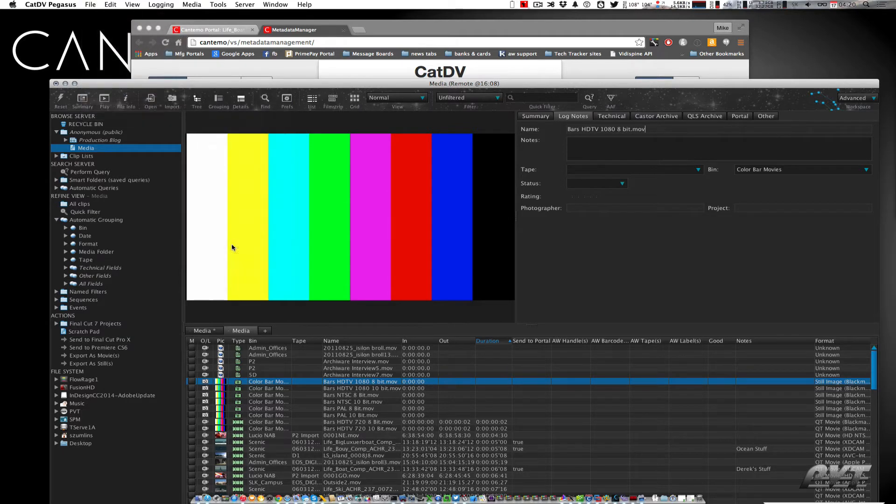
# Switch to Terminal and run the catdv2portal1.py script
pyautogui.press('super+Tab')
pyautogui.click(130, 252)
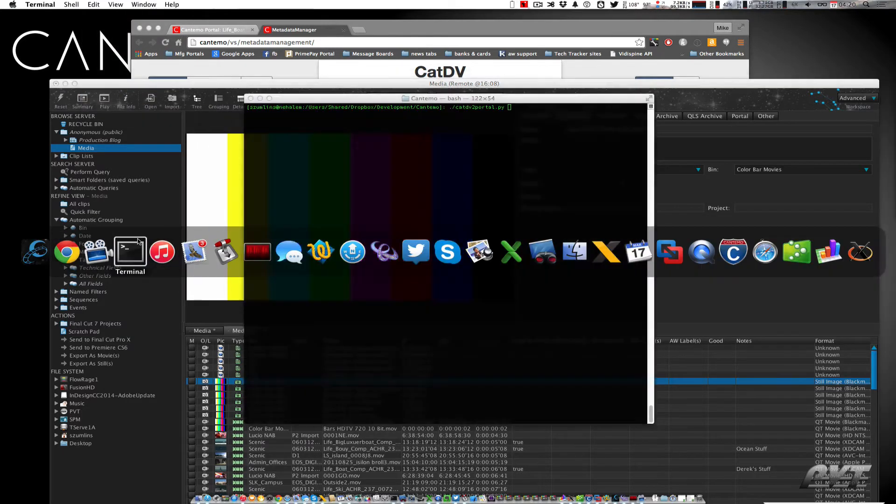
pyautogui.press('Return')
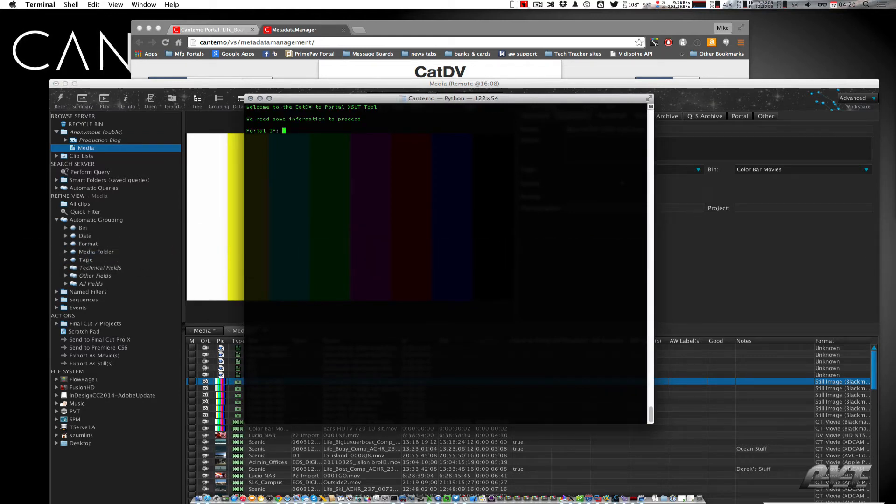
# Enter cantemo as the Portal IP, admin as the Portal admin username, and submit the Portal superuser password
pyautogui.write('cantemo')
pyautogui.press('Return')
pyautogui.write('admin')
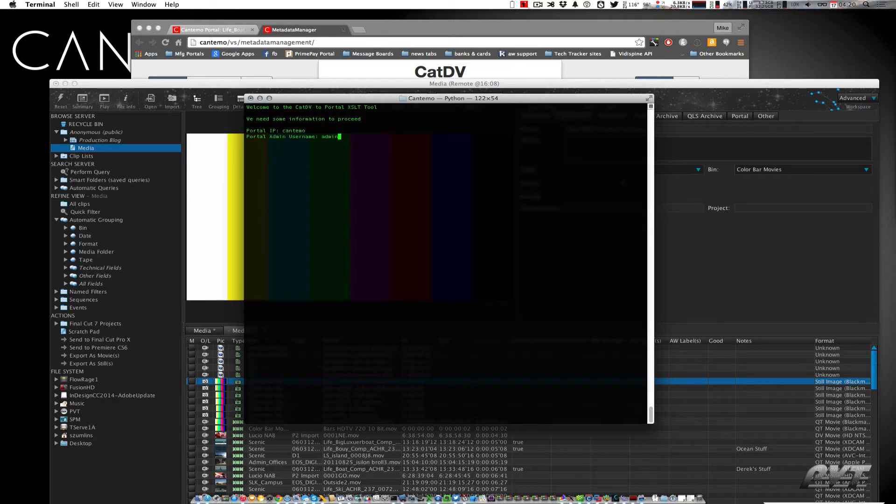
pyautogui.press('Return')
pyautogui.press('Return')
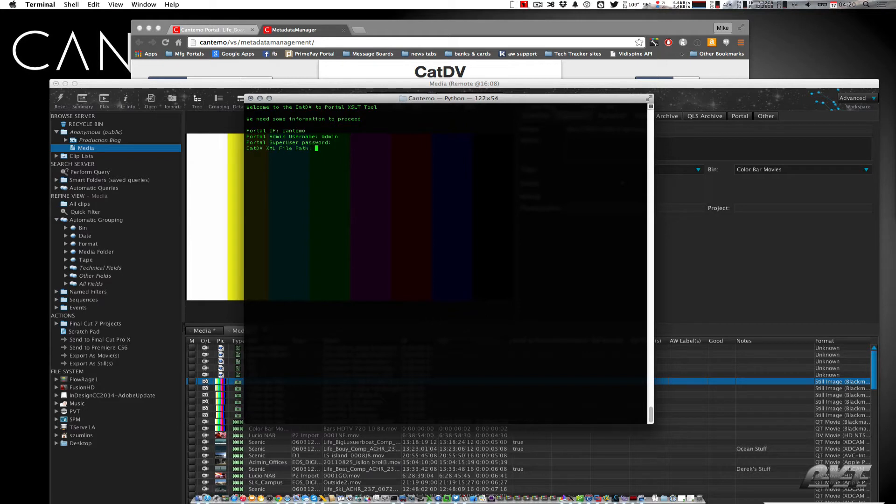
# Supply the CatDV.xml file from the Desktop as the CatDV XML file path
pyautogui.click(209, 500)
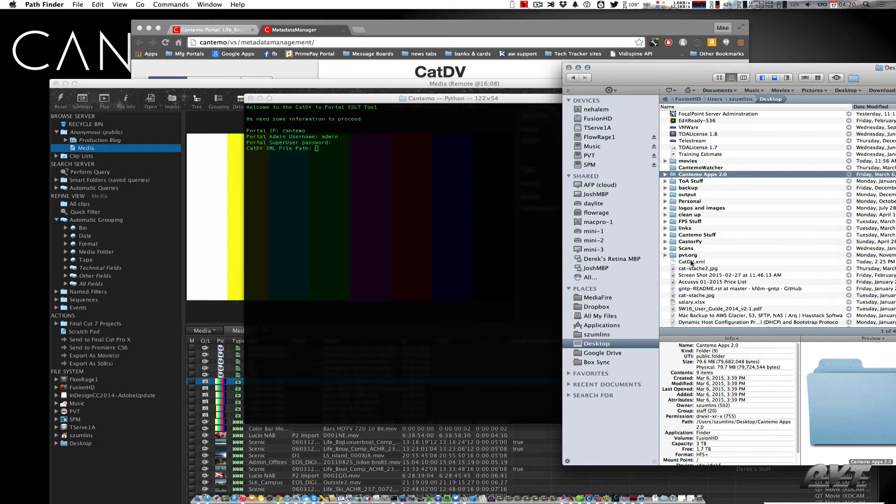
pyautogui.click(705, 263)
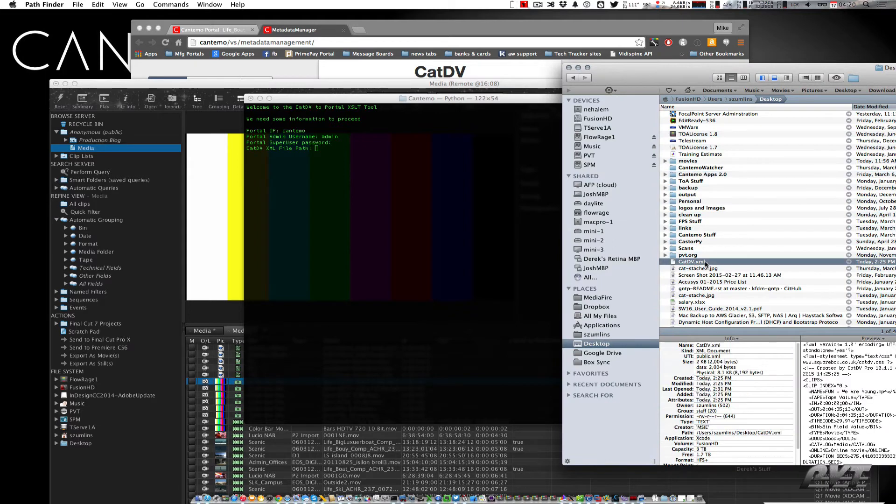
pyautogui.moveTo(705, 263); pyautogui.dragTo(411, 219)
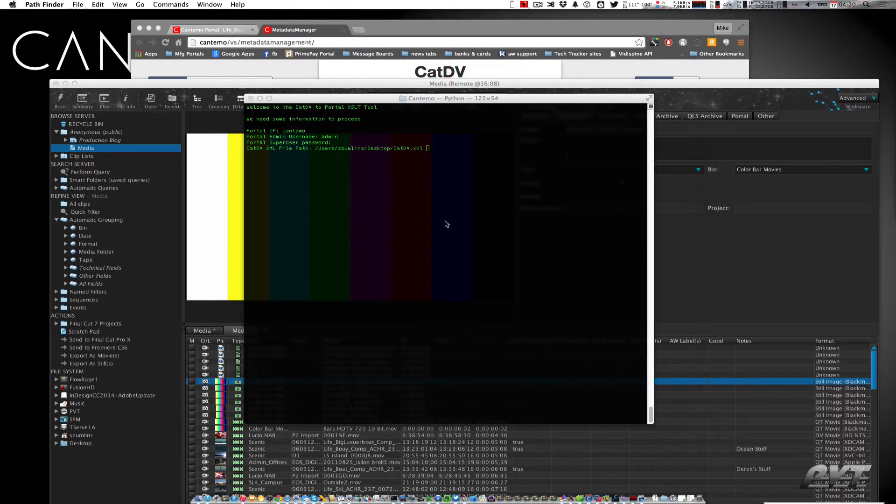
pyautogui.click(447, 224)
pyautogui.press('Return')
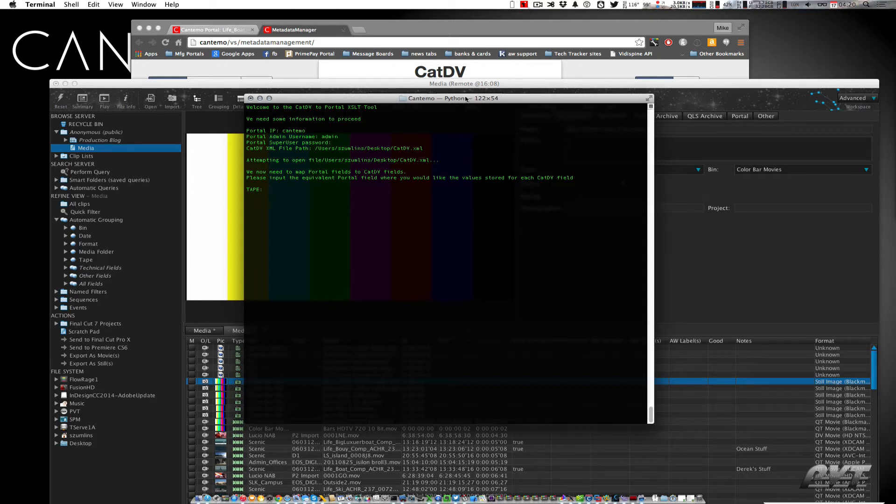
# Map TAPE to portal_mf979286 and leave IN, OUT, DURATION and TIMECODE unmapped
pyautogui.moveTo(466, 100); pyautogui.dragTo(464, 92)
pyautogui.press('super+Tab')
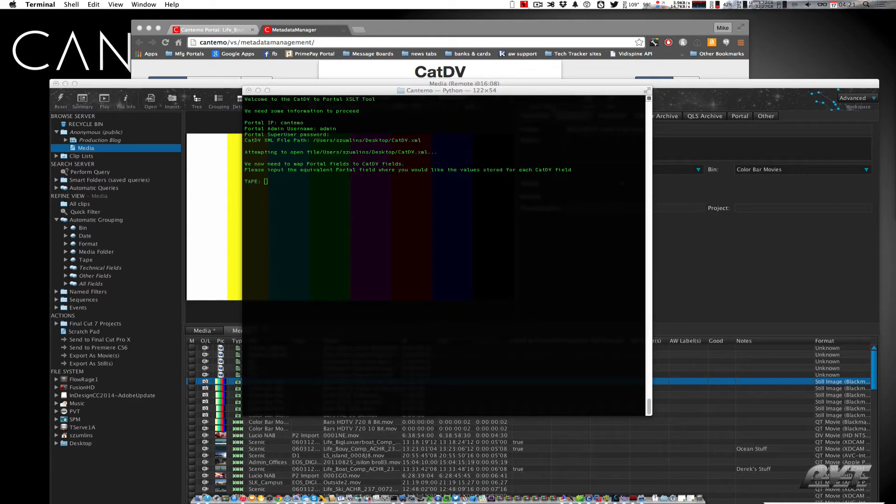
pyautogui.click(464, 250)
pyautogui.write('portal_mf979286')
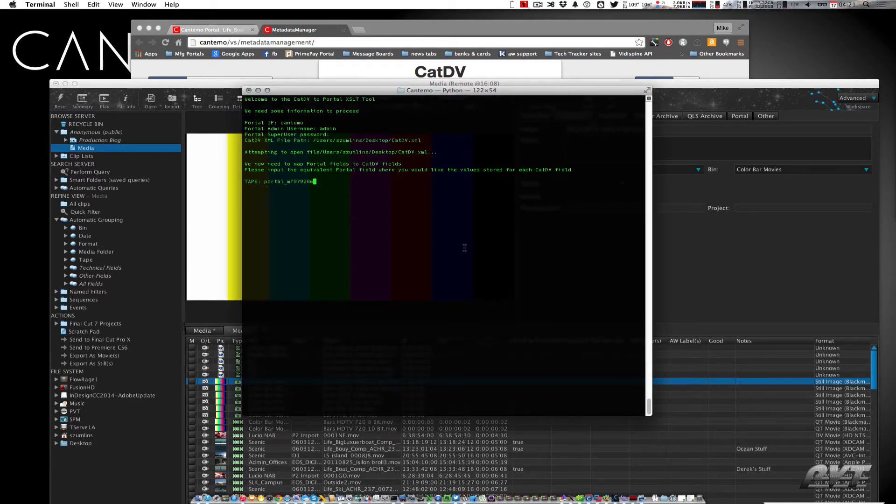
pyautogui.press('Return')
pyautogui.press('Return')
pyautogui.press('Return')
pyautogui.press('Return')
pyautogui.press('Return')
# Map BIN to portal_mf986923 and leave TYPE and GOOD unmapped
pyautogui.press('super+Tab')
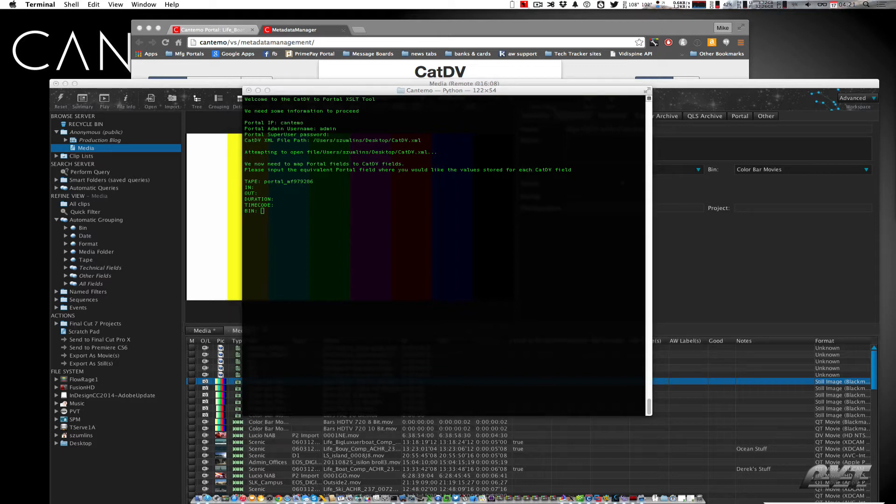
pyautogui.press('super+Tab')
pyautogui.write('portal_mf986923')
pyautogui.press('Return')
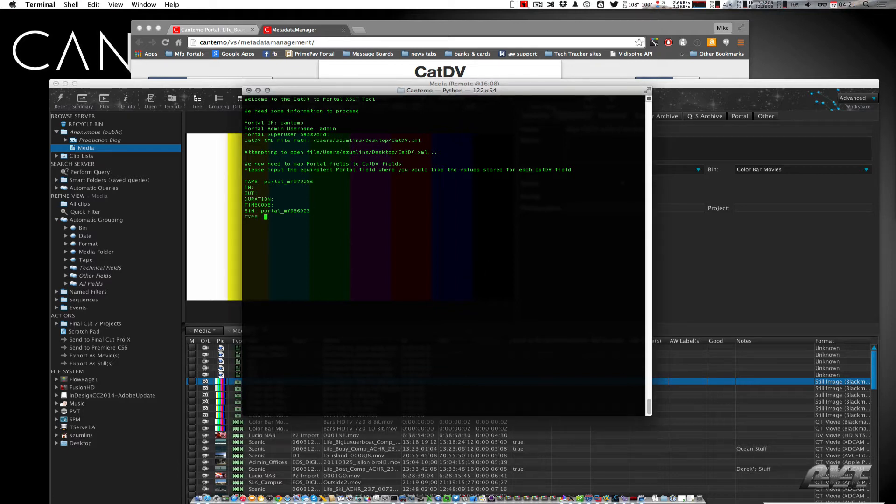
pyautogui.press('Return')
pyautogui.press('Return')
# Map CATALOG to portal_mf188629 and leave ONLINE, DURATION_SECS and DATE unmapped
pyautogui.press('super+Tab')
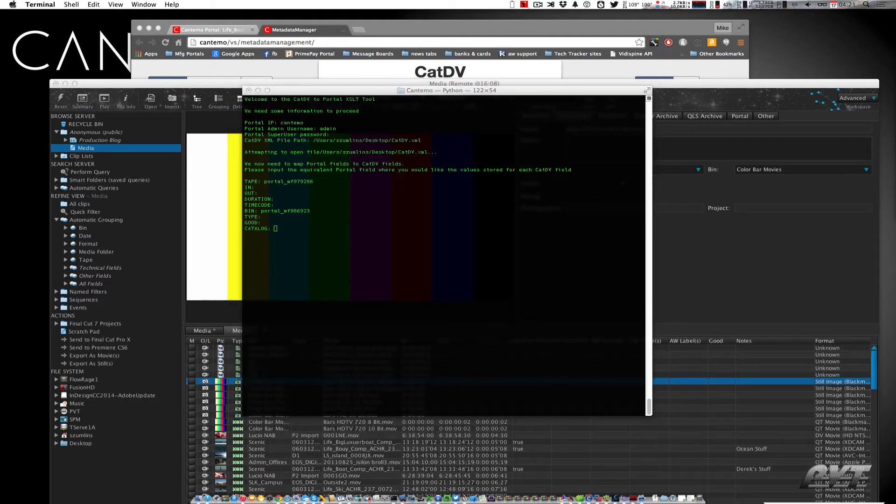
pyautogui.press('super+Tab')
pyautogui.write('portal_mf100629')
pyautogui.press('Return')
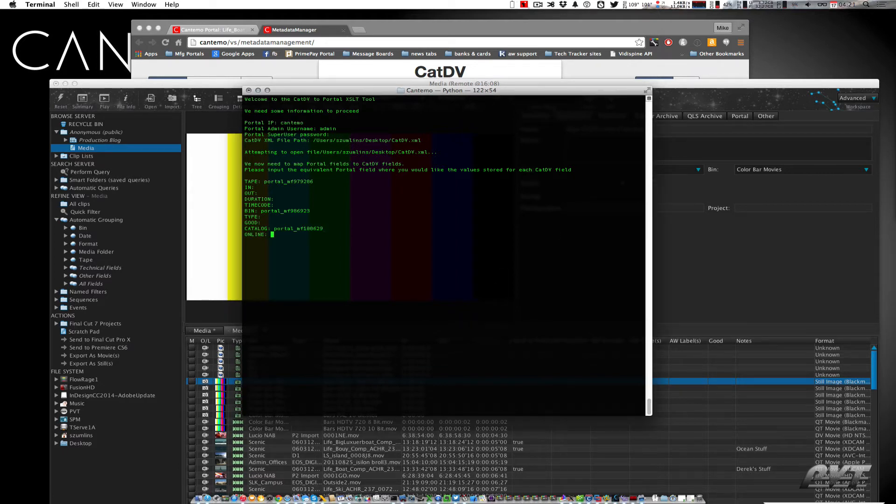
pyautogui.press('Return')
pyautogui.press('Return')
pyautogui.press('Return')
# Map NOTES to portal_mf631436 and leave HISTORY, MODIFIED and CLIPREF unmapped
pyautogui.press('super+Tab')
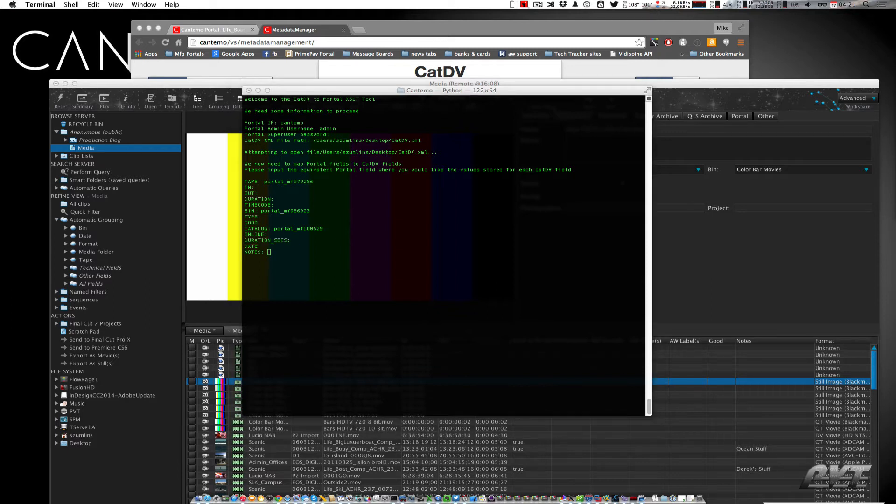
pyautogui.press('super+Tab')
pyautogui.write('portal_mf631436')
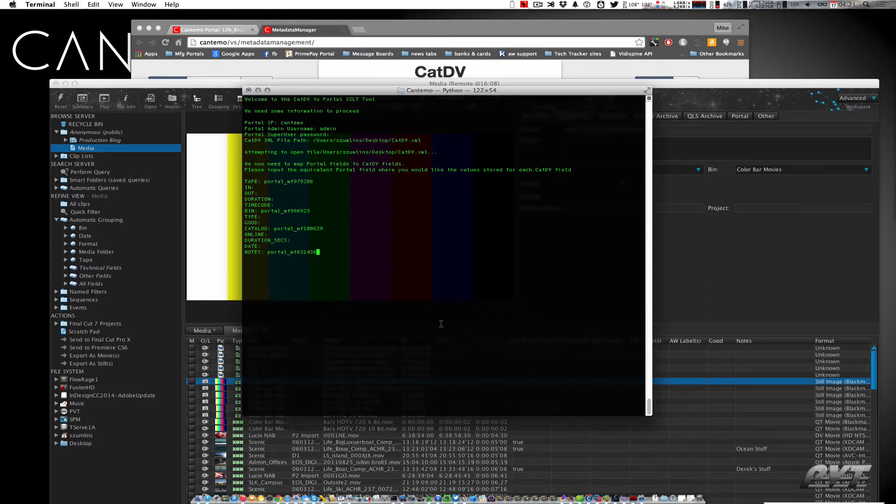
pyautogui.press('Return')
pyautogui.press('Return')
pyautogui.press('Return')
pyautogui.press('Return')
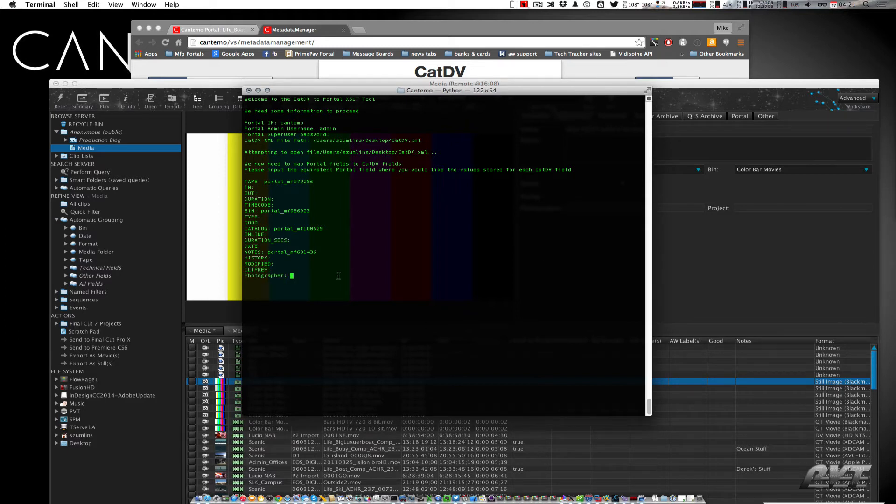
# Map Photographer to portal_mf917528
pyautogui.press('super+Tab')
pyautogui.press('super+v')
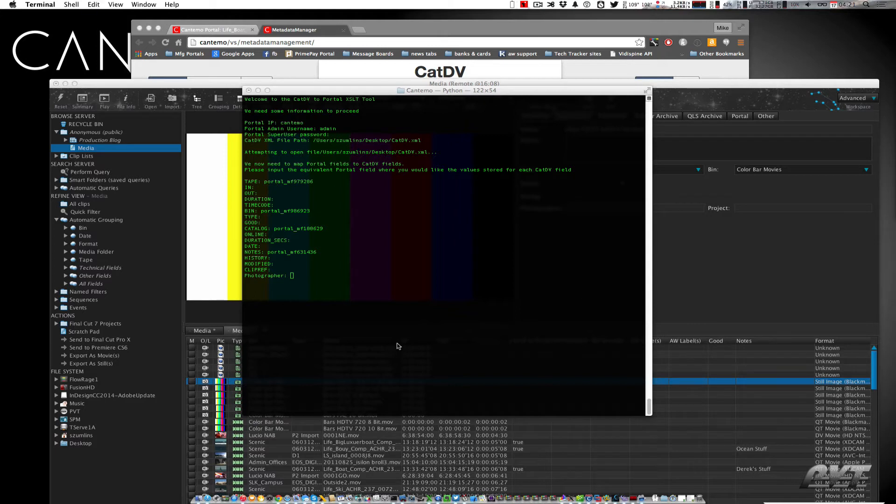
pyautogui.click(398, 344)
pyautogui.write('portal_mf917528')
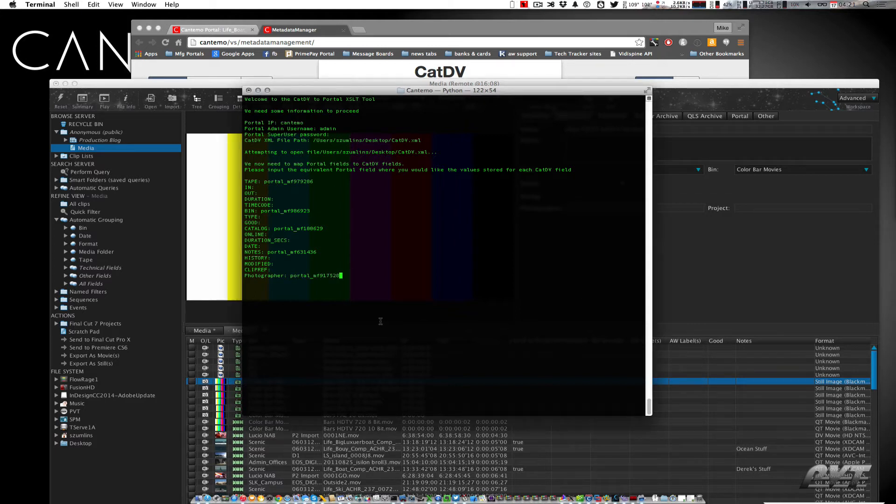
pyautogui.press('Return')
# Map Project to portal_mf162871
pyautogui.press('super+Tab')
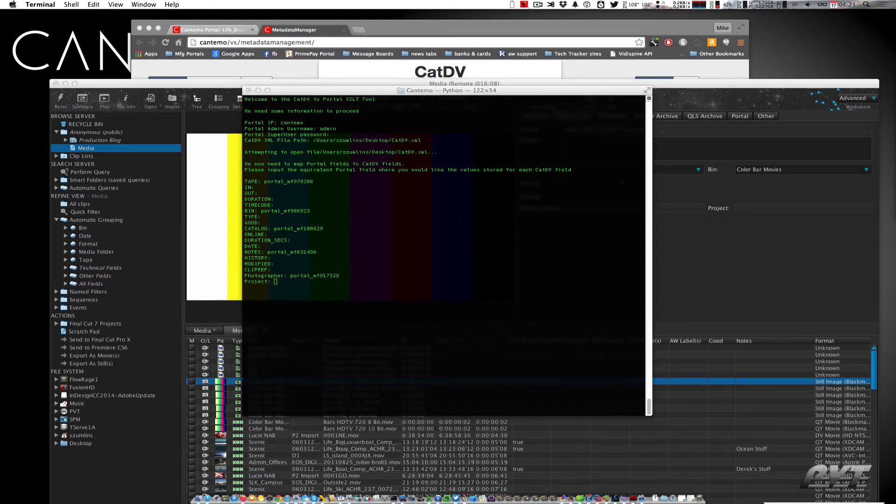
pyautogui.press('super+Tab')
pyautogui.write('portal_mf162871')
pyautogui.press('Return')
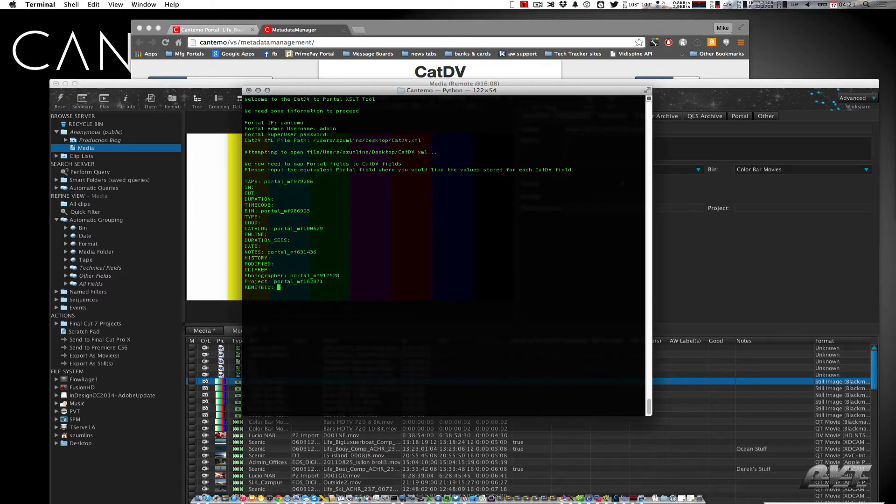
# Leave the following fields from REMOTEID through MEDIAPATH unmapped
pyautogui.press('Return')
pyautogui.press('Return')
pyautogui.press('Return')
pyautogui.press('Return')
pyautogui.press('Return')
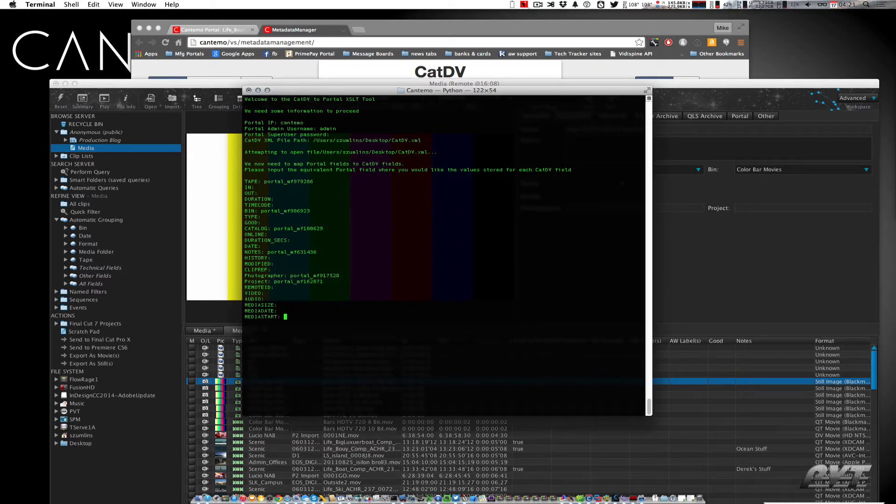
pyautogui.press('Return')
pyautogui.press('Return')
pyautogui.press('Return')
pyautogui.press('Return')
pyautogui.press('Return')
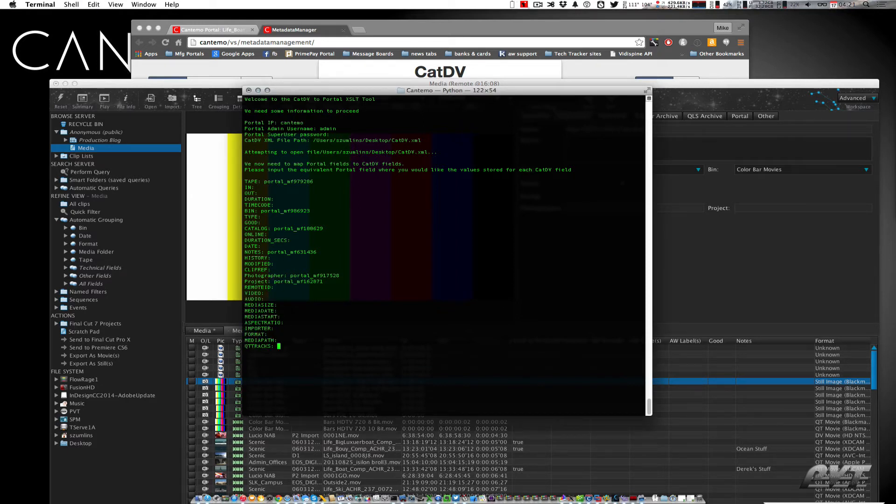
# Leave QTTRACKS, METADATA and METADATA2 unmapped to finish the script and update the CatDV projection, then review the generated XSLT
pyautogui.press('Return')
pyautogui.press('Return')
pyautogui.press('Return')
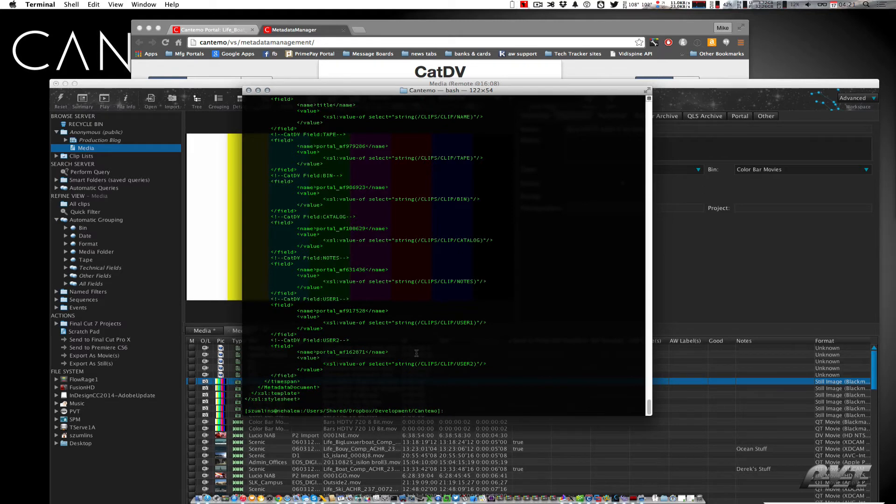
pyautogui.scroll(5, 443, 255)
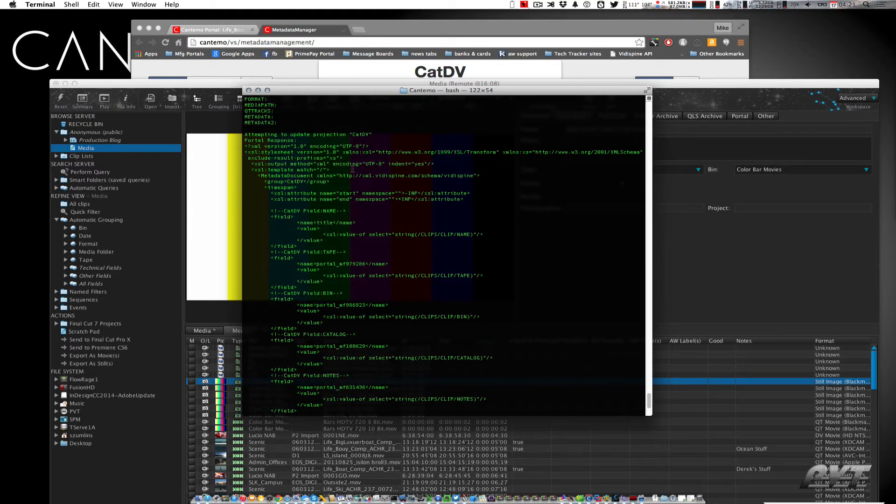
# Open the CatDV Import storage settings in Portal to review its metadata group and transformation
pyautogui.click(257, 90)
pyautogui.click(229, 33)
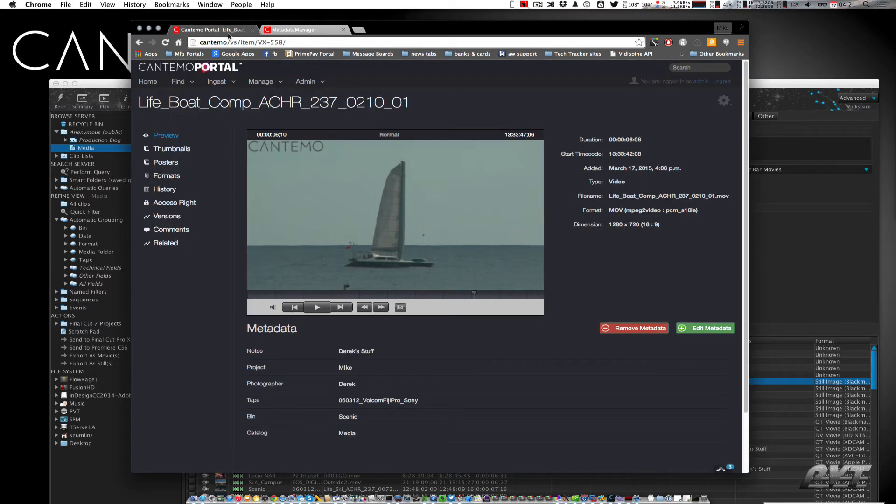
pyautogui.click(305, 81)
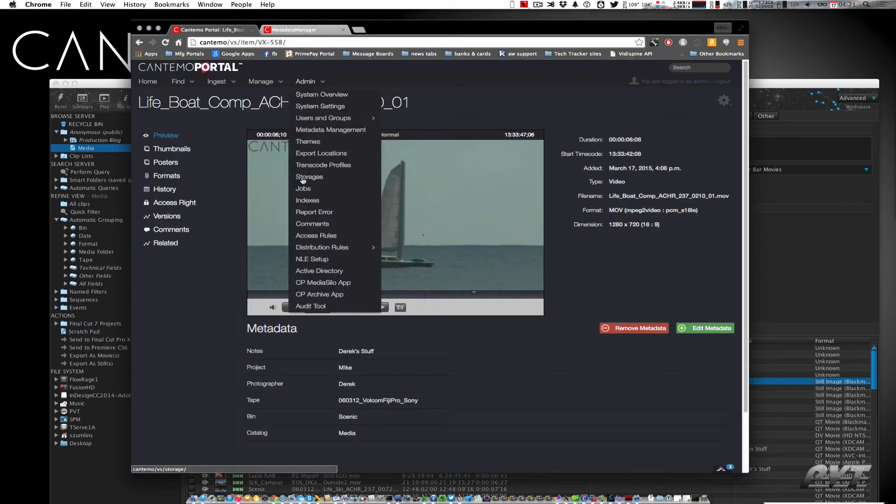
pyautogui.click(303, 179)
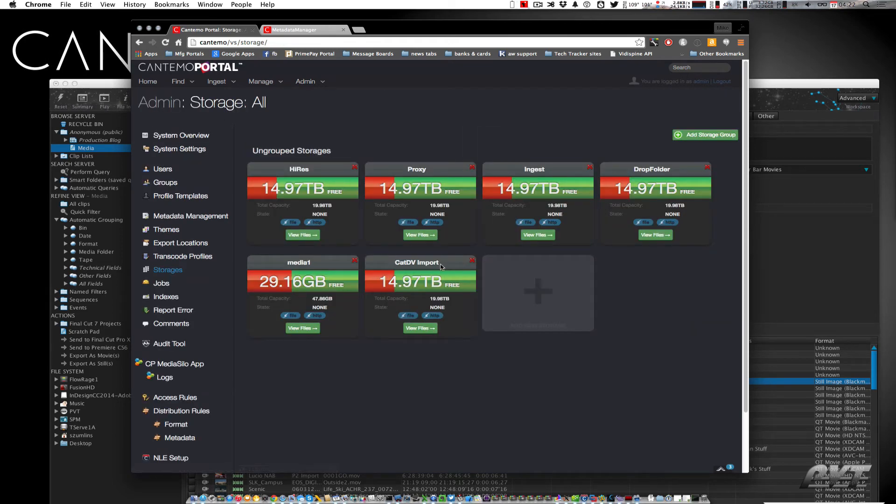
pyautogui.click(441, 265)
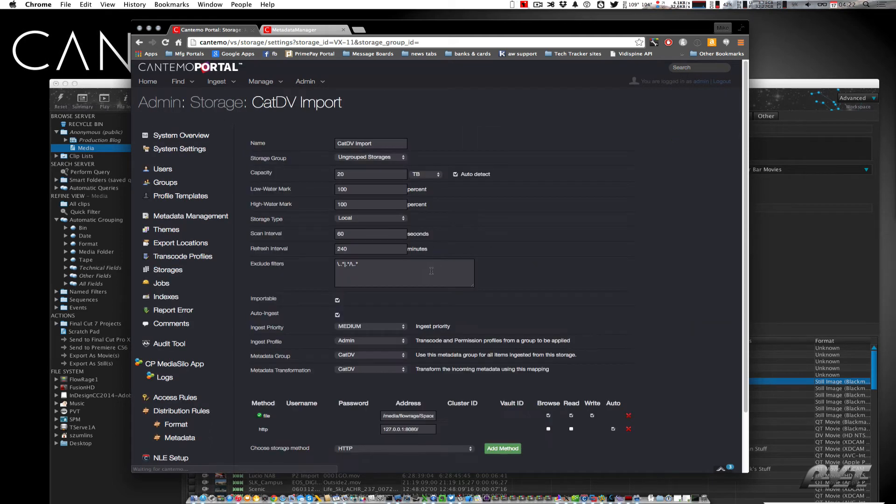
pyautogui.scroll(-3, 431, 270)
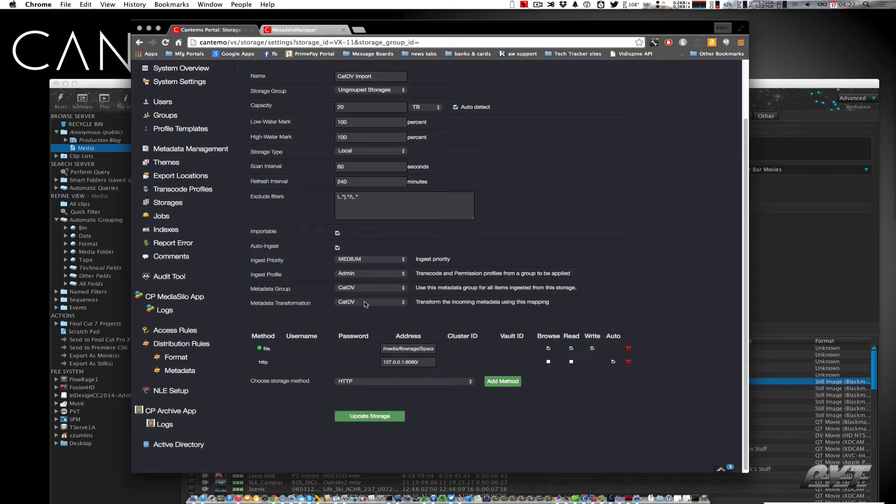
pyautogui.scroll(3, 342, 318)
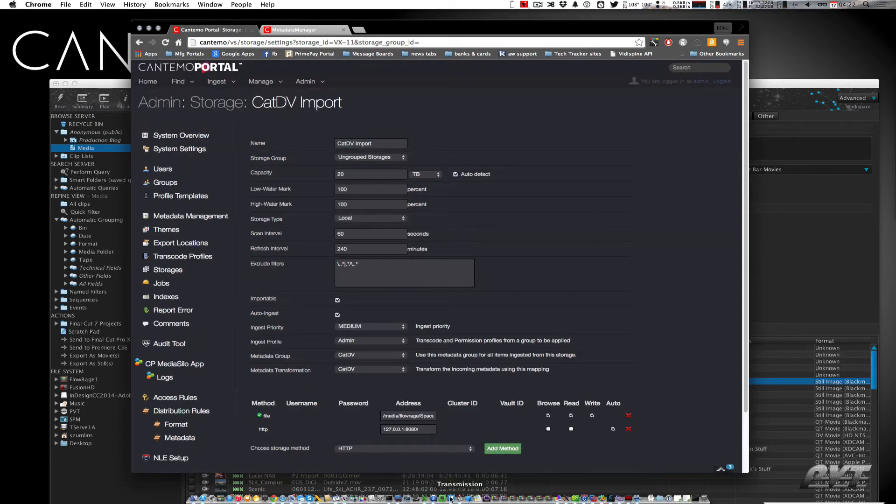
# Inspect the Send to Portal watch action's trigger and conversion settings in the CatDV Worker configuration, then cancel
pyautogui.click(619, 499)
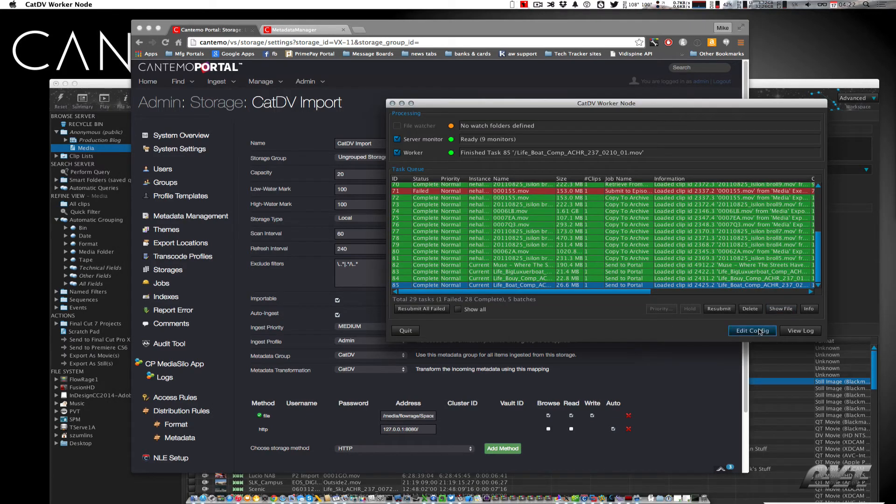
pyautogui.click(759, 331)
pyautogui.click(490, 224)
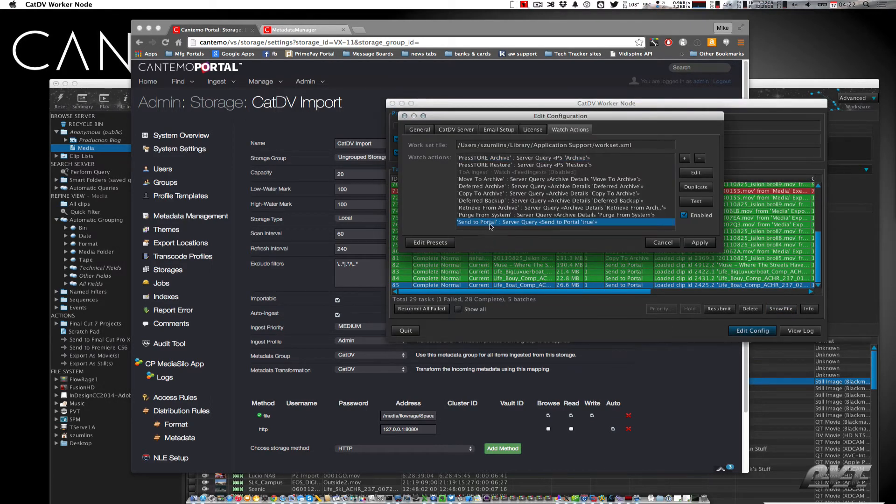
pyautogui.click(696, 172)
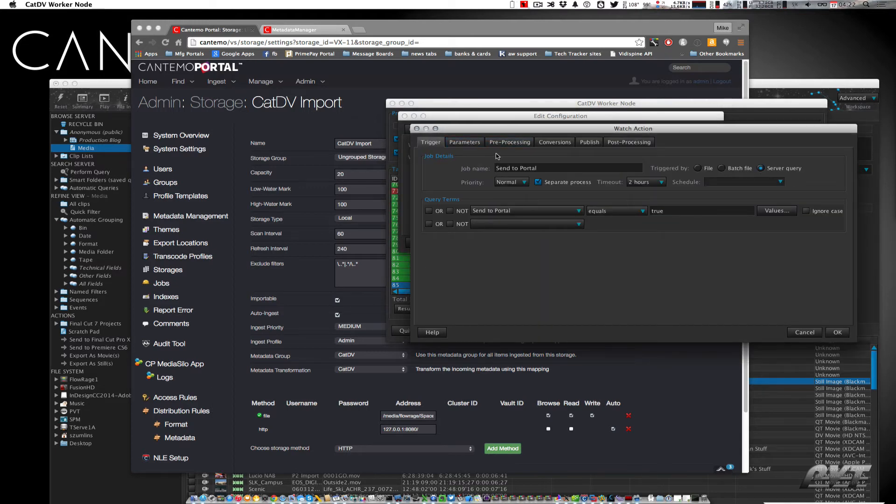
pyautogui.click(491, 216)
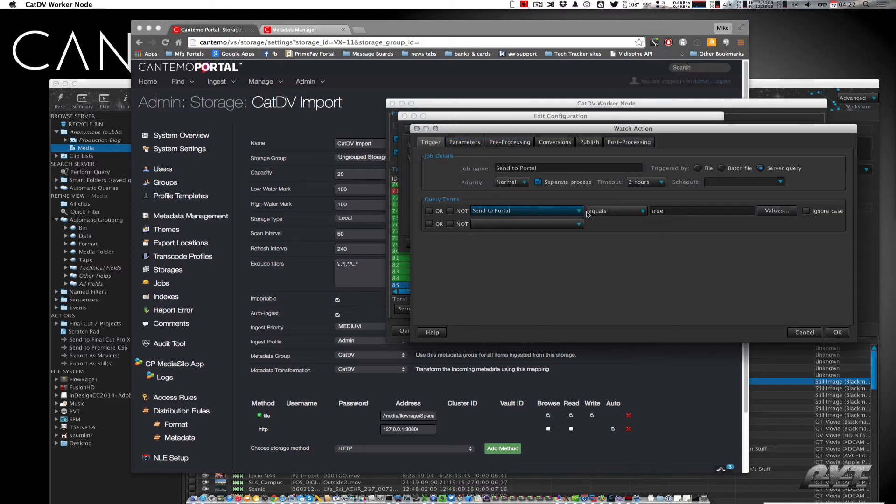
pyautogui.click(482, 145)
pyautogui.click(526, 146)
pyautogui.click(553, 143)
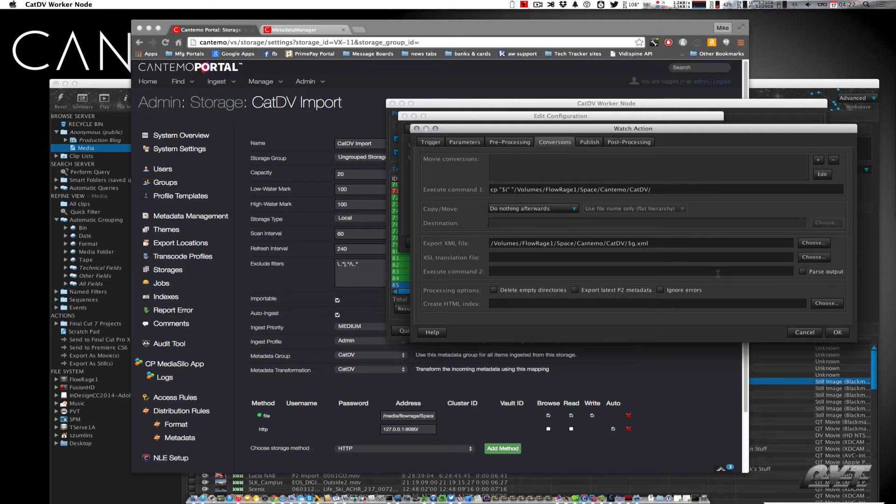
pyautogui.click(806, 332)
pyautogui.click(711, 295)
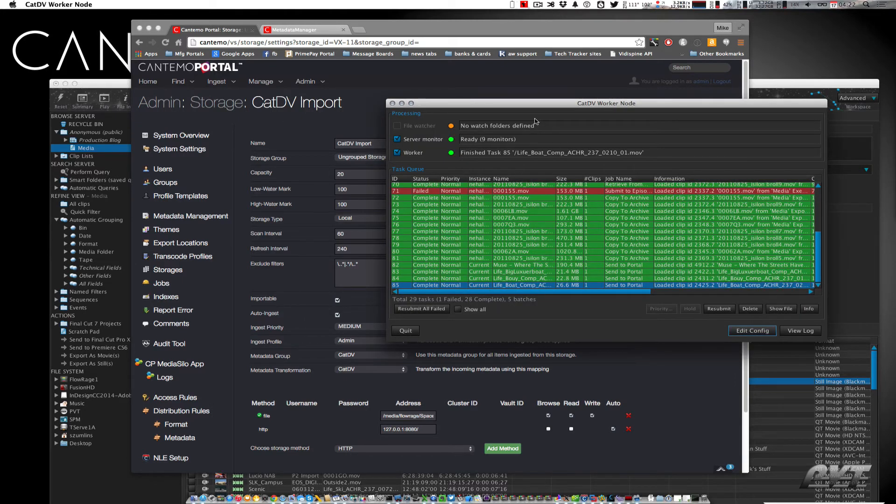
pyautogui.moveTo(528, 104); pyautogui.dragTo(358, 172)
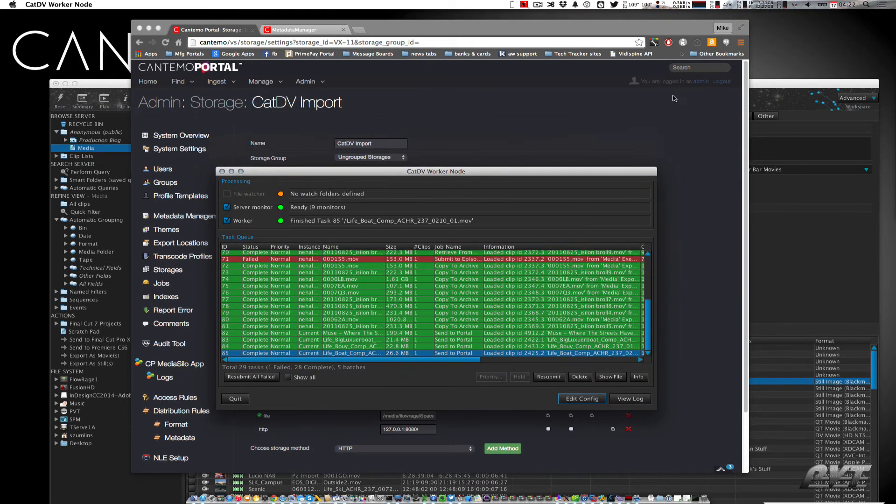
pyautogui.click(752, 84)
pyautogui.moveTo(731, 85); pyautogui.dragTo(732, 15)
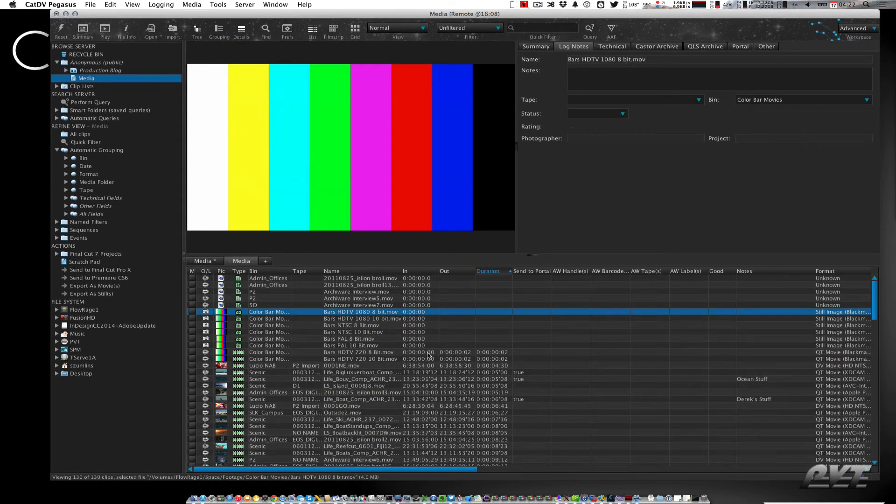
# Select the four clips from 0001GO.mov through Life_BoatStandups_Comp, enable Send to Portal, and publish the changes
pyautogui.scroll(-2, 430, 355)
pyautogui.click(484, 379)
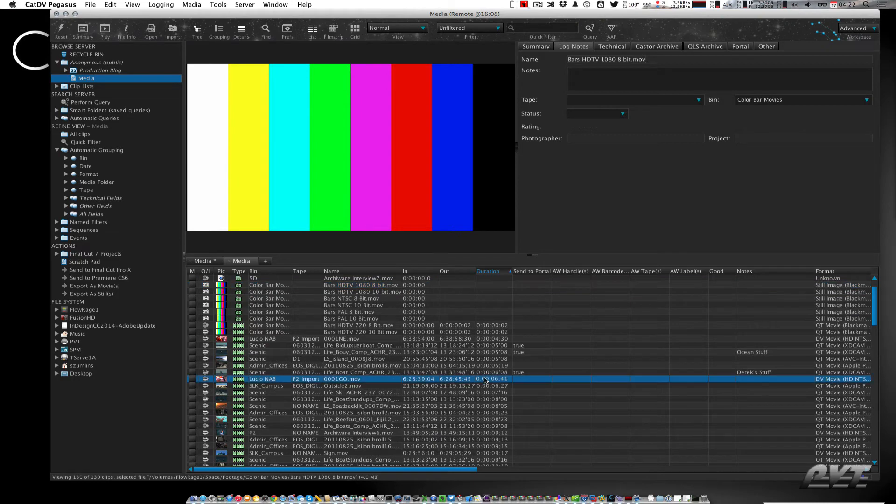
pyautogui.keyDown('shift'); pyautogui.click(480, 399); pyautogui.keyUp('shift')
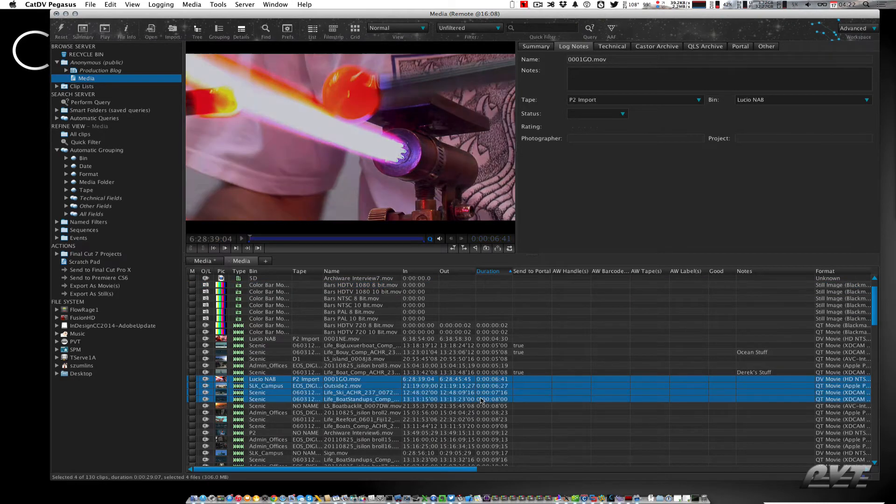
pyautogui.click(745, 48)
pyautogui.click(573, 60)
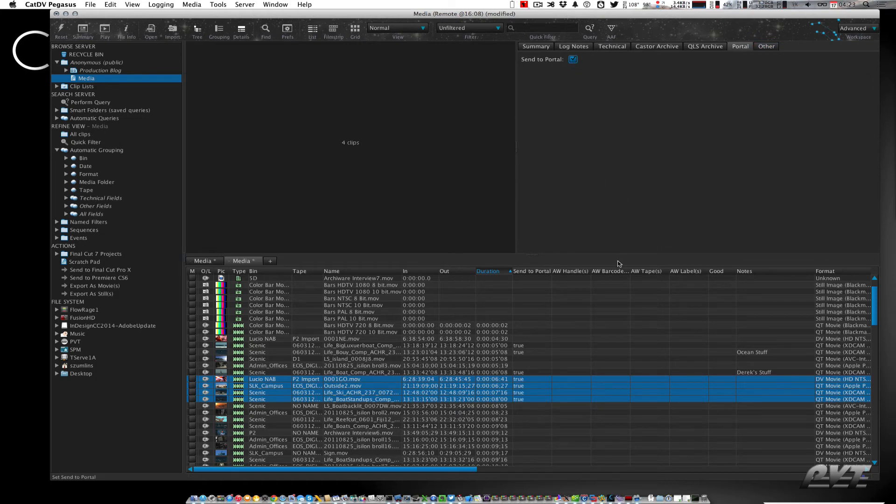
pyautogui.press('super+s')
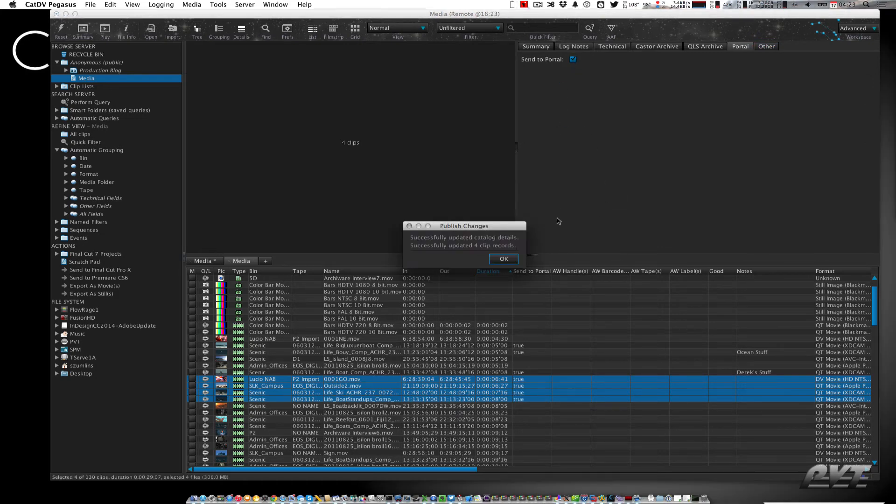
pyautogui.click(507, 260)
# Check the CatDV Worker task queue for the new Send to Portal tasks
pyautogui.press('super+Tab')
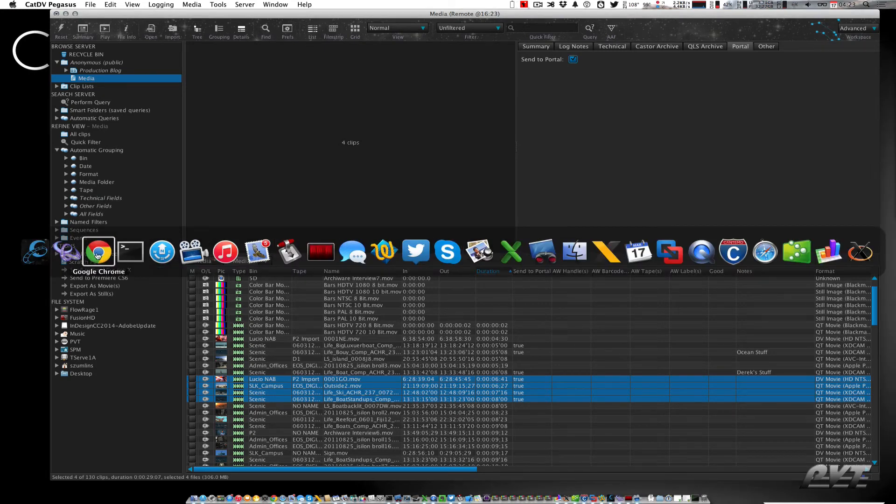
pyautogui.click(68, 252)
pyautogui.scroll(-3, 446, 311)
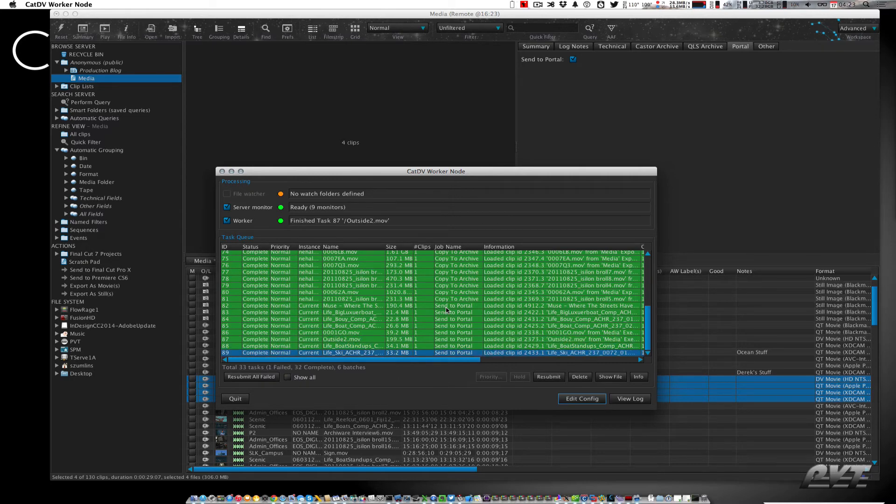
# Open Portal's Jobs list and follow the 0001GO.mov import job to its item
pyautogui.click(276, 499)
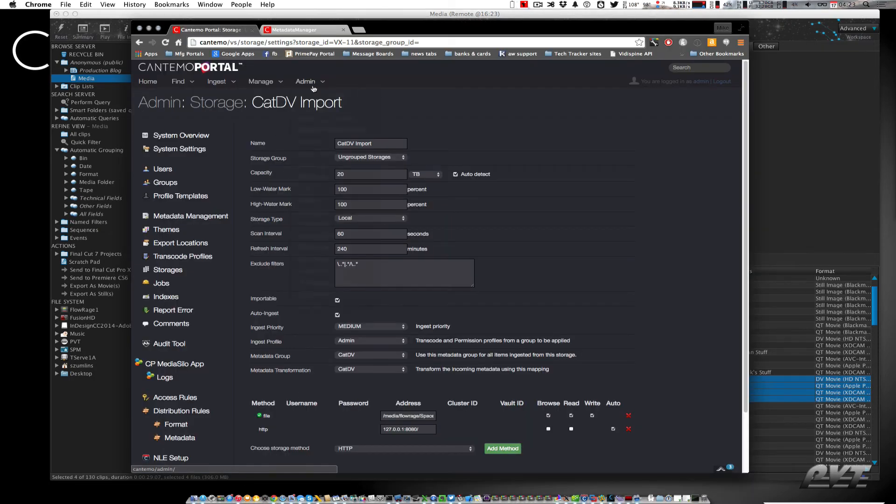
pyautogui.moveTo(305, 81)
pyautogui.click(306, 192)
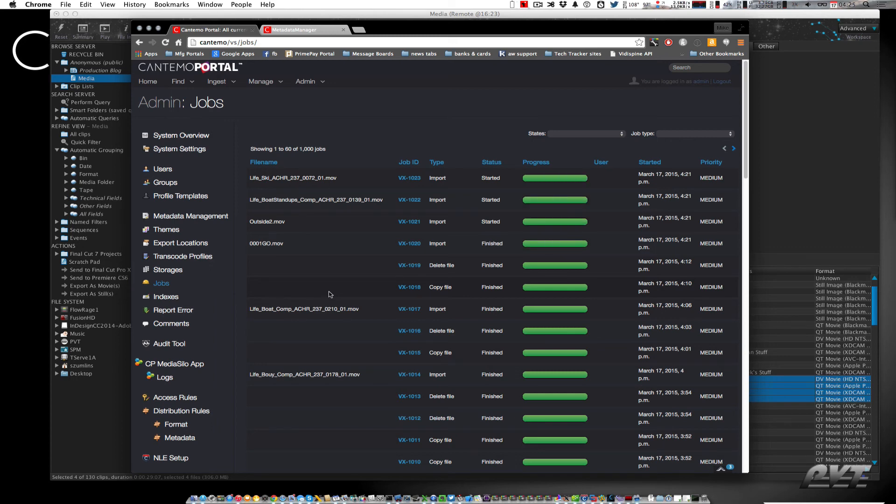
pyautogui.click(406, 247)
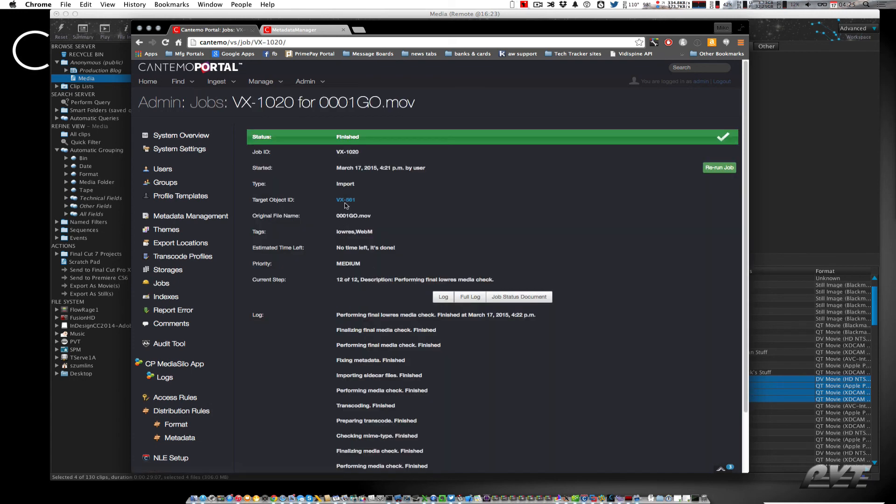
pyautogui.click(345, 203)
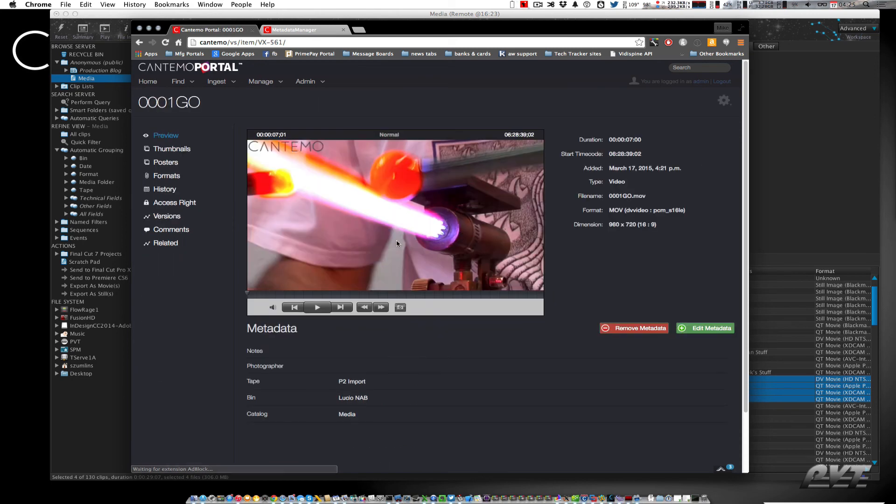
# Compare the 0001GO item's metadata in Portal with the clip's Log Notes in CatDV side by side
pyautogui.scroll(-3, 493, 273)
pyautogui.scroll(3, 479, 281)
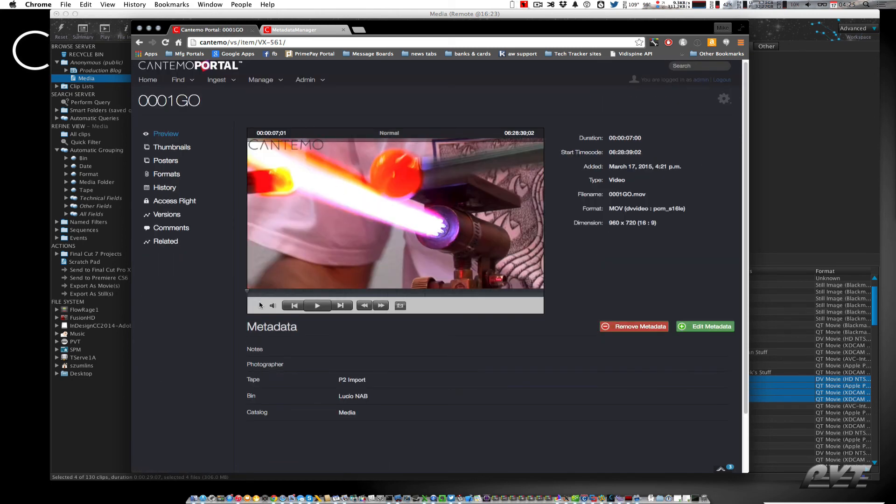
pyautogui.scroll(-3, 342, 317)
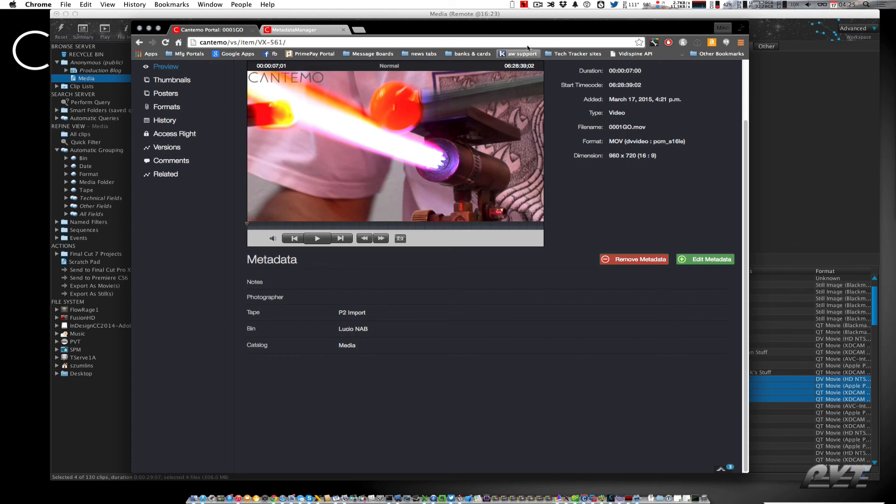
pyautogui.moveTo(521, 35); pyautogui.dragTo(391, 38)
pyautogui.scroll(3, 315, 293)
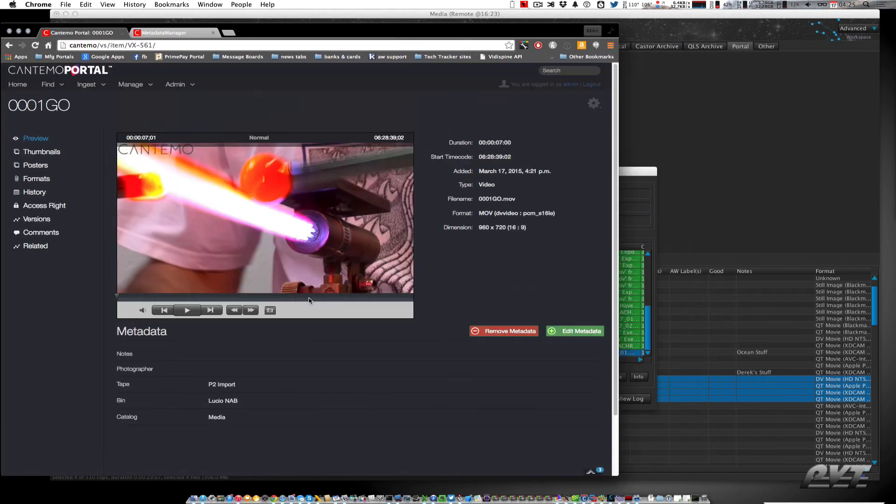
pyautogui.click(709, 173)
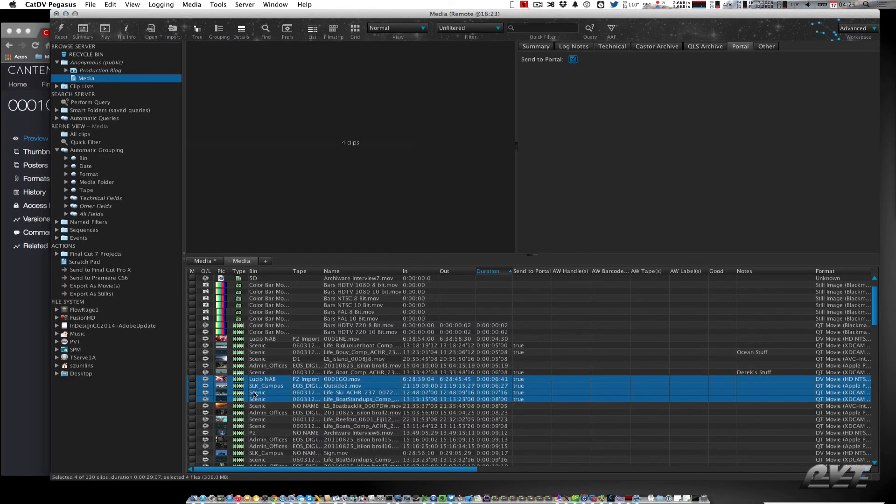
pyautogui.click(363, 382)
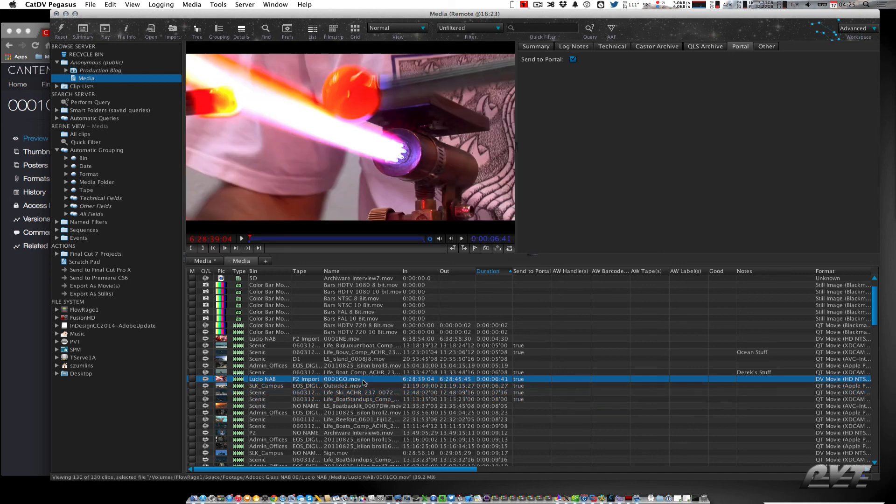
pyautogui.click(574, 48)
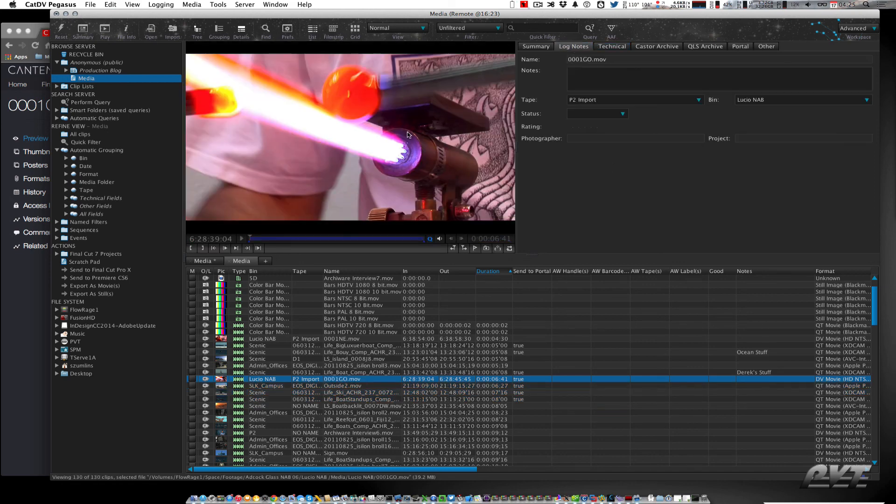
pyautogui.press('super+Tab')
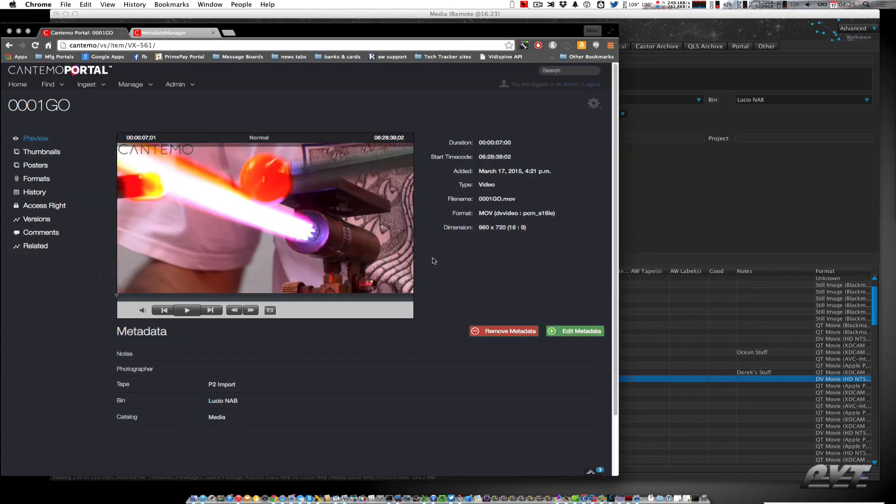
pyautogui.moveTo(619, 319); pyautogui.dragTo(523, 317)
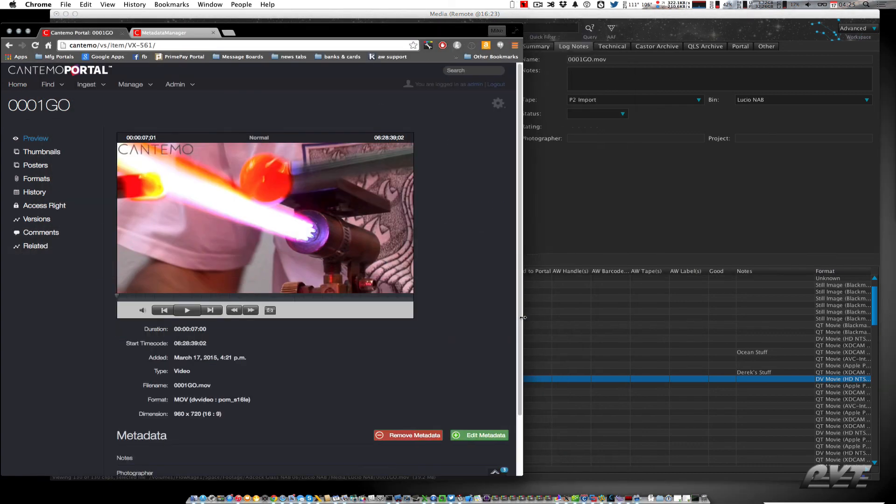
pyautogui.scroll(-3, 368, 296)
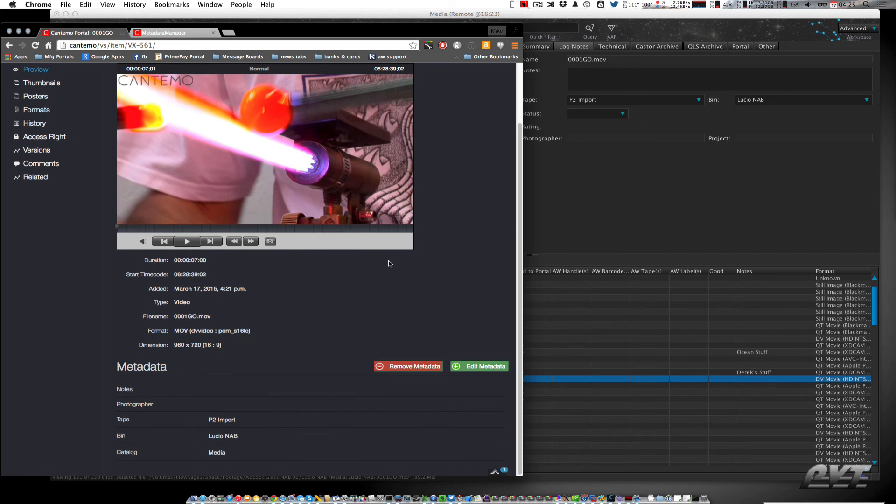